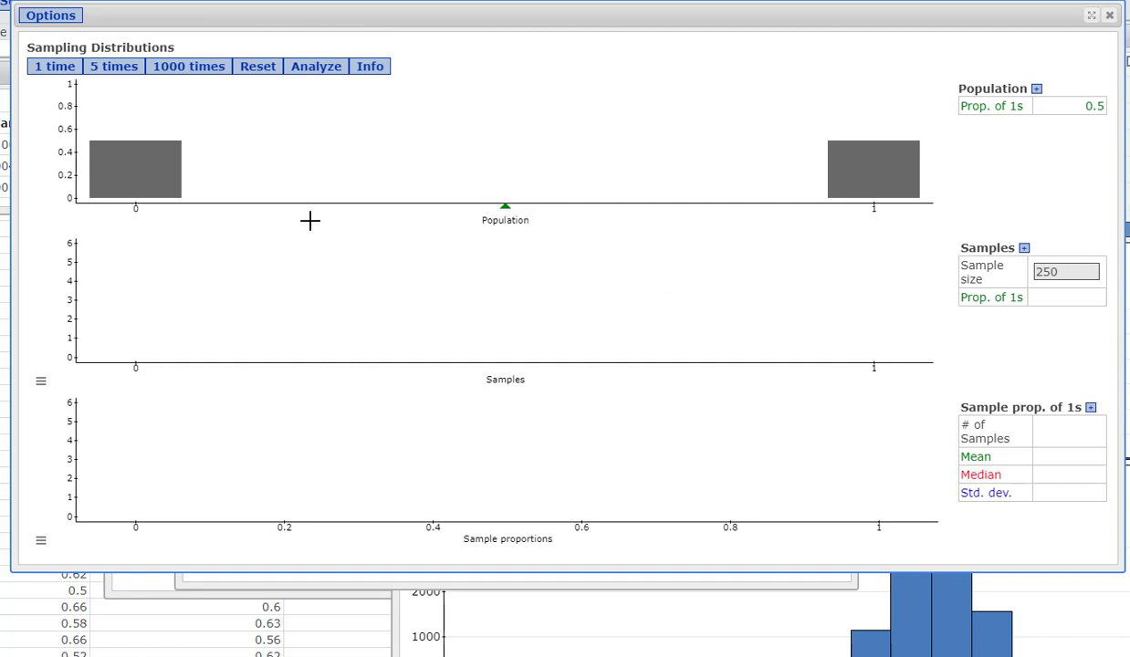
Step: Simulate samples of size 250 from the 0.5 population: two single samples, two batches of five, and one batch of 1000
{"action": "left_click", "coordinate": [57, 69]}
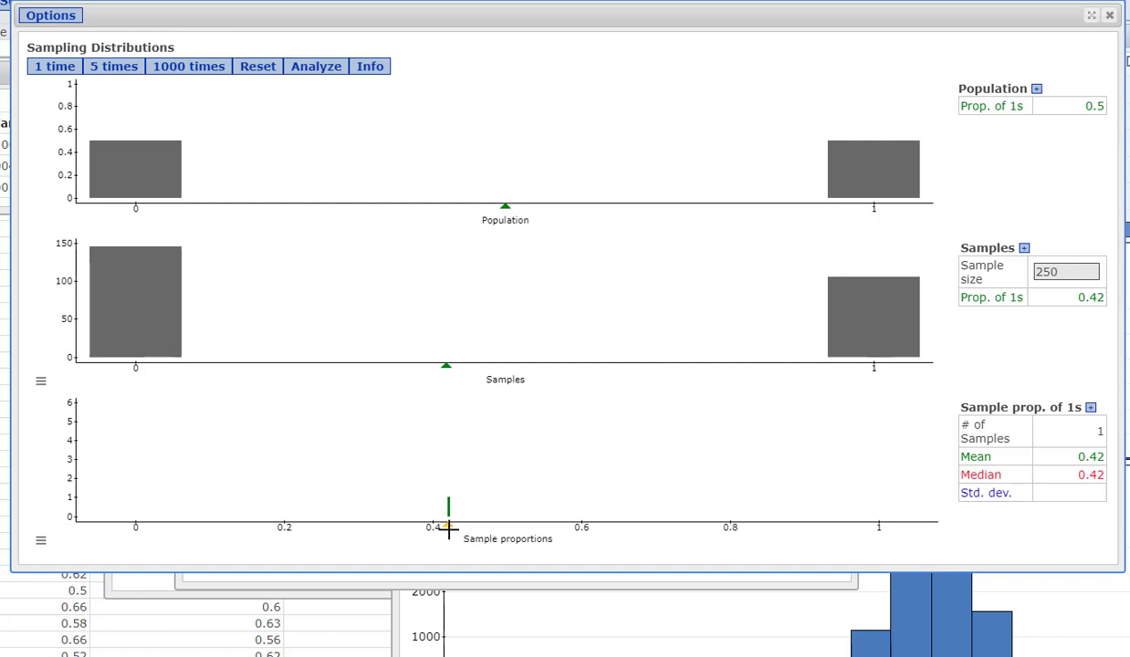
{"action": "left_click", "coordinate": [52, 75]}
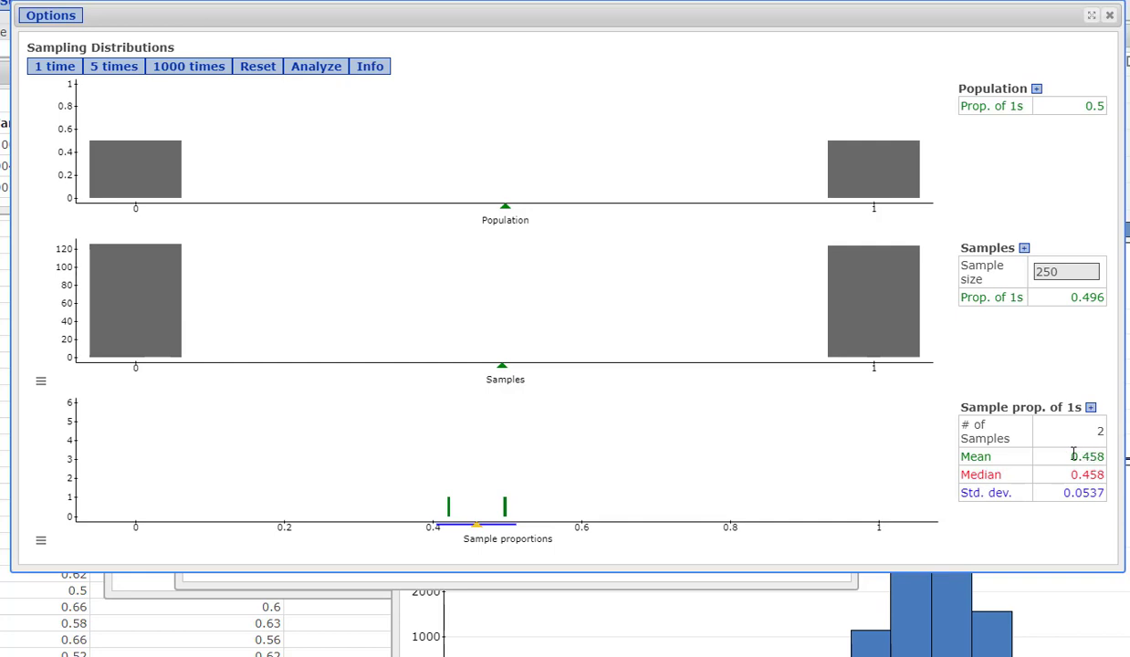
{"action": "left_click", "coordinate": [114, 67]}
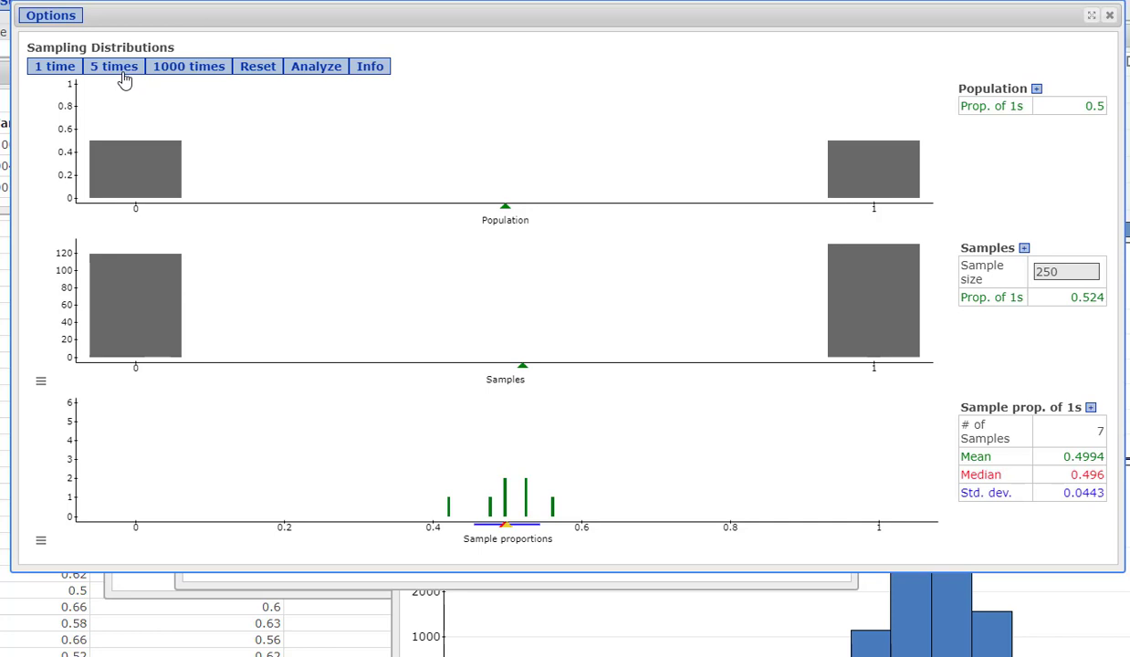
{"action": "left_click", "coordinate": [123, 77]}
{"action": "left_click", "coordinate": [188, 78]}
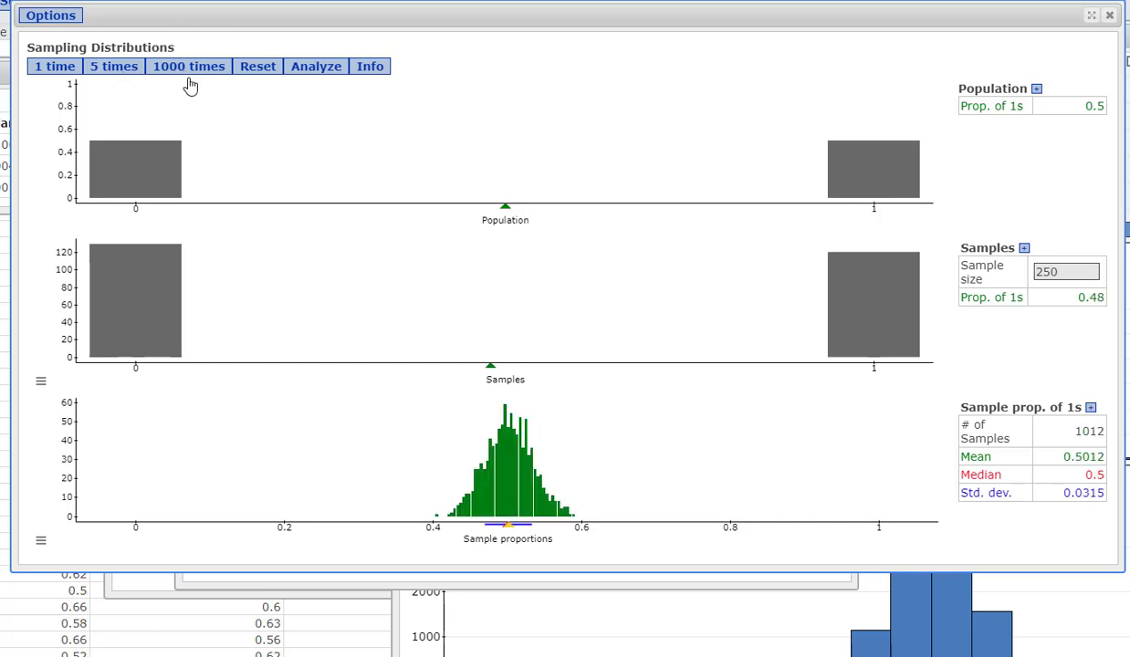
{"action": "mouse_move", "coordinate": [512, 526]}
{"action": "left_click", "coordinate": [1012, 1]}
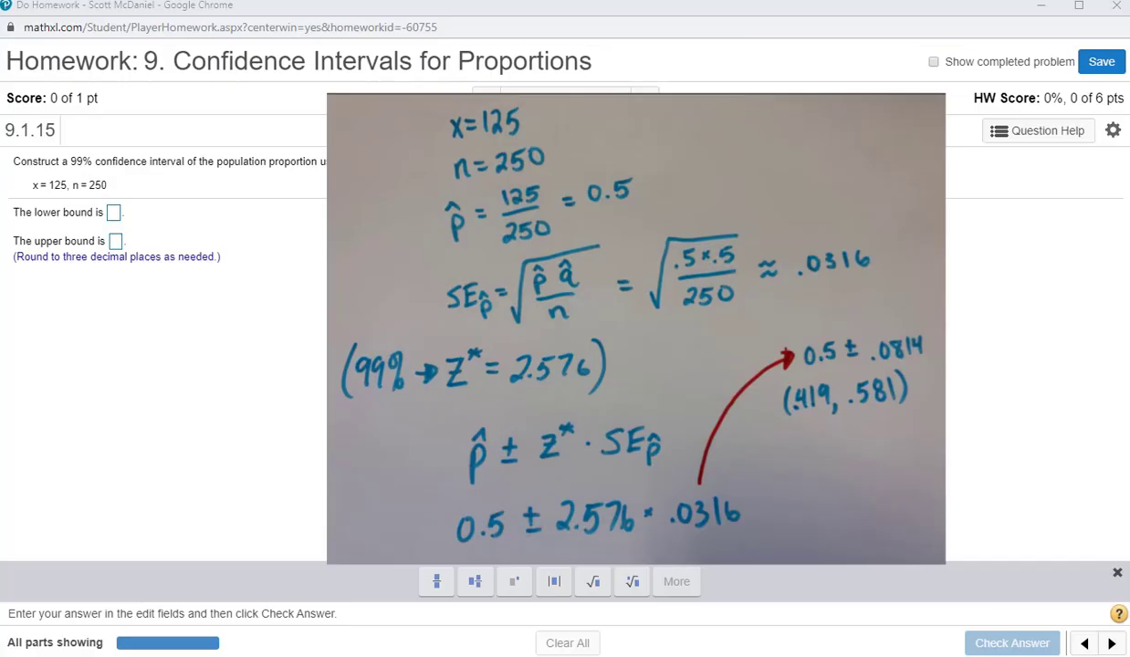
Step: Switch to the TI-84 calculator and compute the left-tail invNorm for area .01/2, mean 0 and standard deviation 1
{"action": "key", "text": "alt+Tab"}
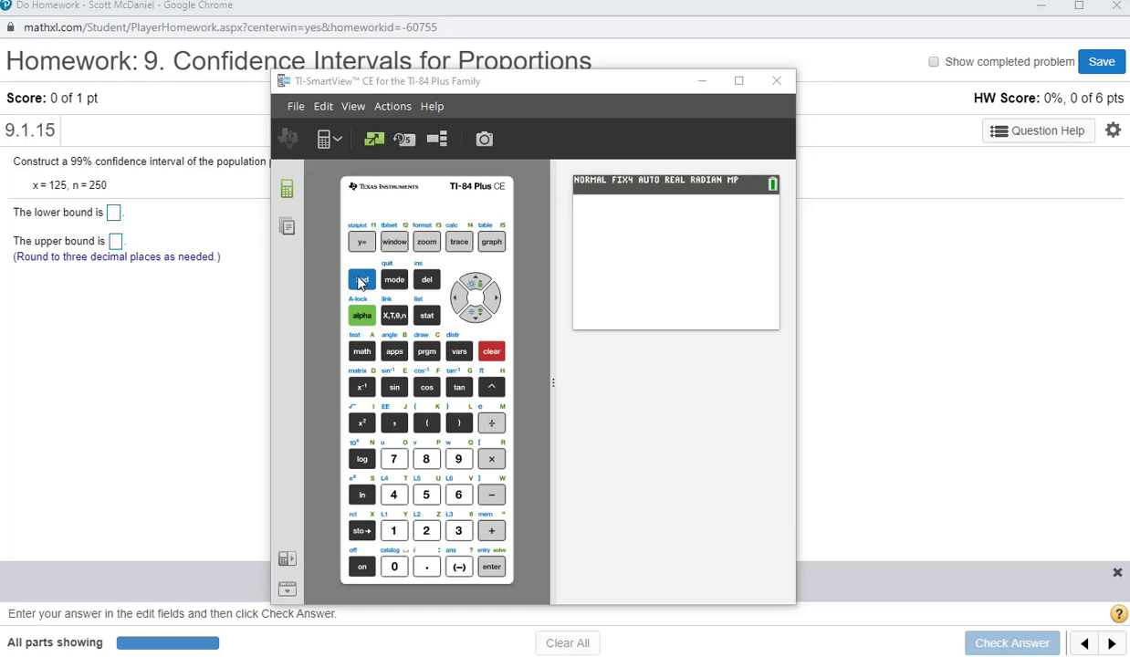
{"action": "left_click", "coordinate": [361, 283]}
{"action": "left_click", "coordinate": [459, 354]}
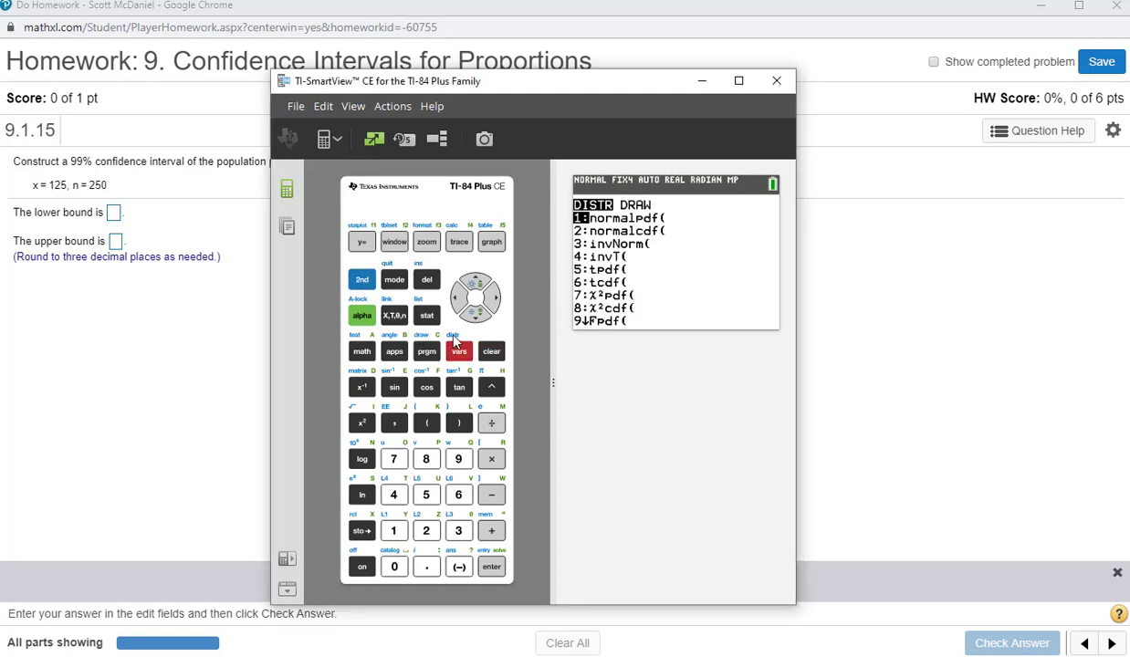
{"action": "left_click", "coordinate": [461, 533]}
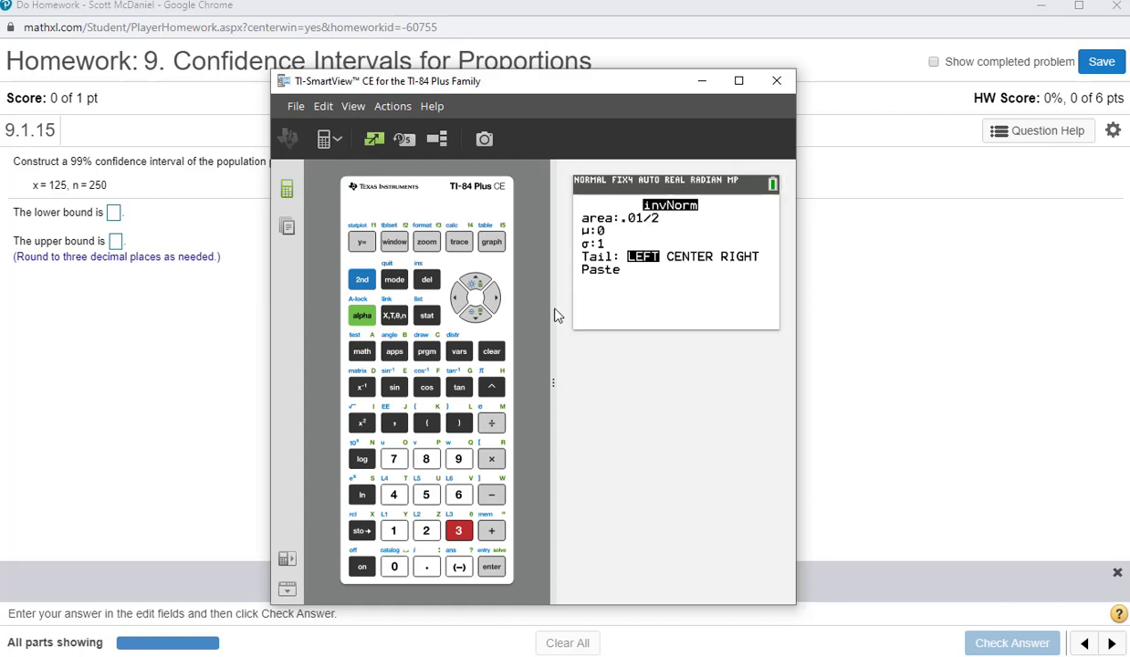
{"action": "left_click", "coordinate": [476, 311]}
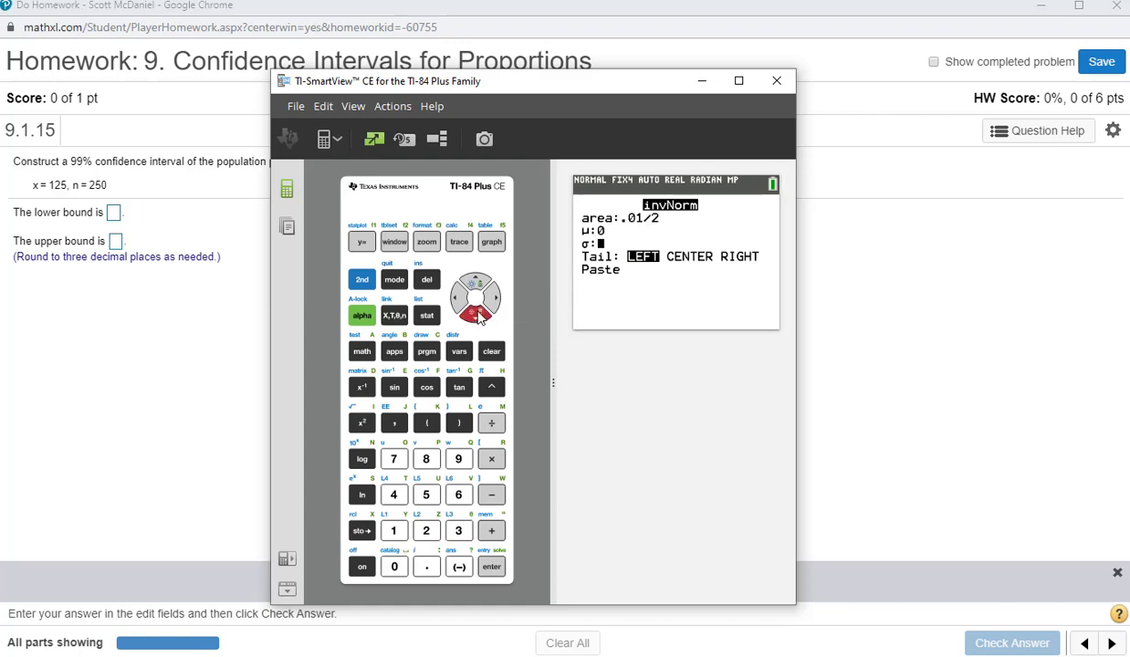
{"action": "left_click", "coordinate": [476, 312]}
{"action": "left_click", "coordinate": [477, 312]}
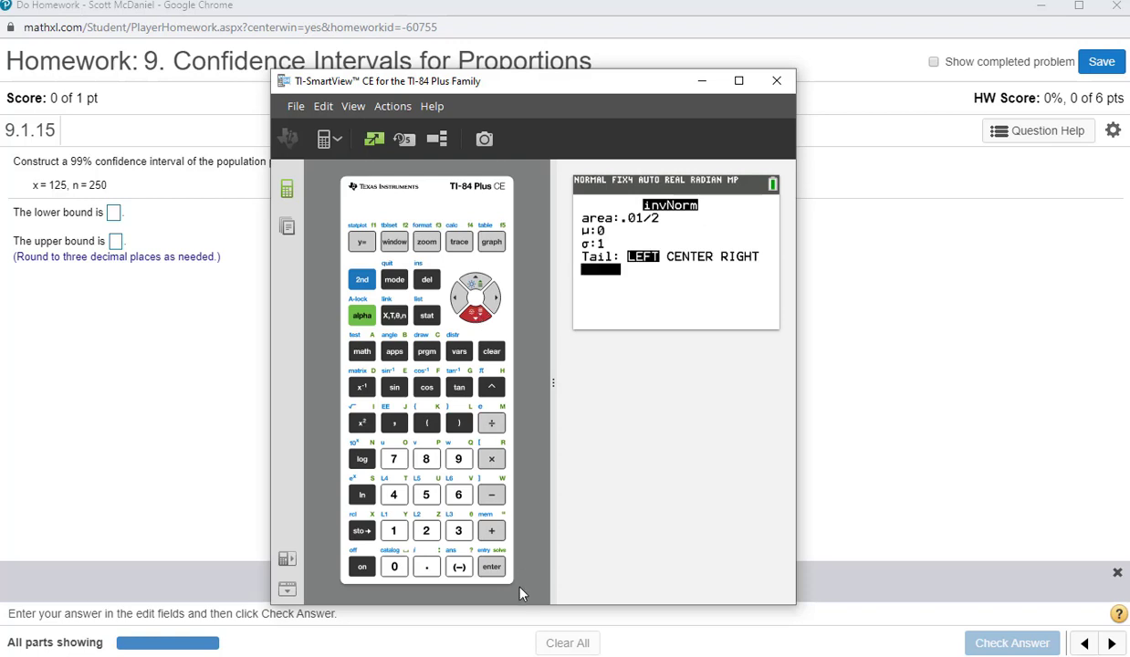
{"action": "left_click", "coordinate": [498, 571]}
{"action": "left_click", "coordinate": [490, 568]}
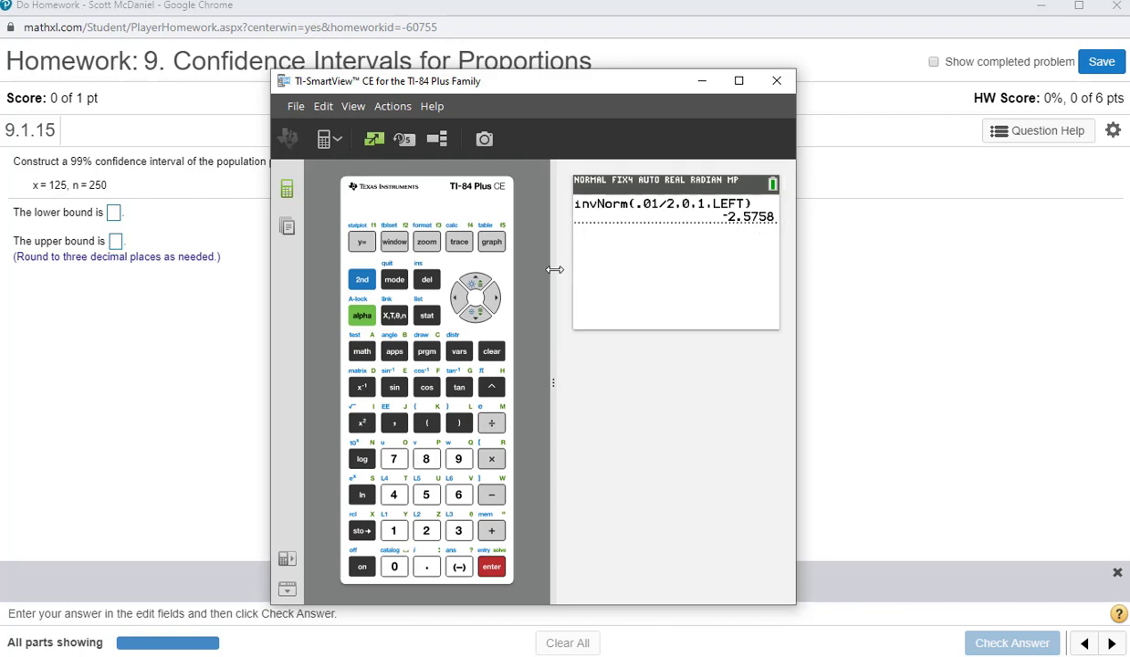
{"action": "left_click", "coordinate": [702, 82]}
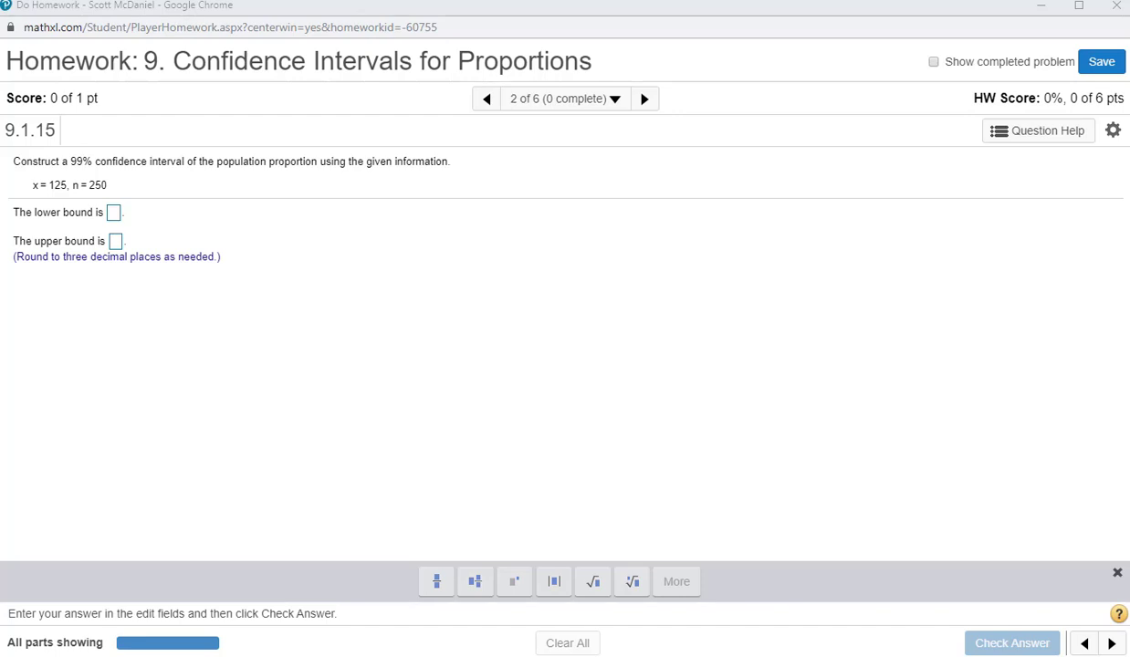
Step: Bring back the TI-84 calculator, enlarge its window and open the 1-PropZInt function
{"action": "key", "text": "alt+Tab"}
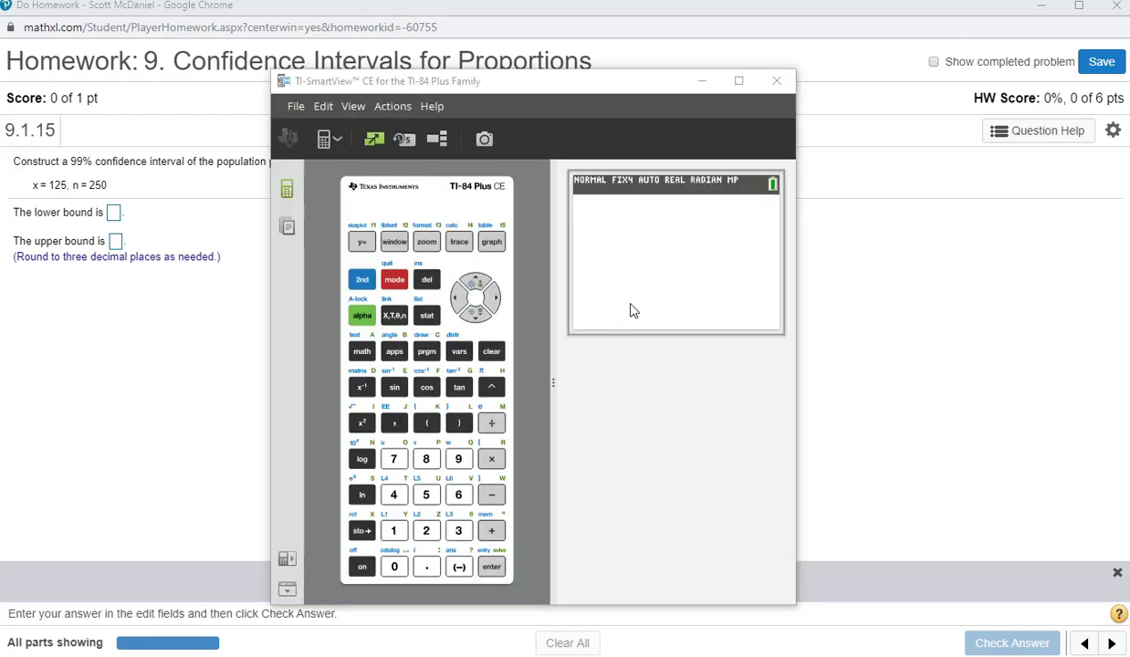
{"action": "left_click_drag", "start_coordinate": [304, 72], "coordinate": [304, 42]}
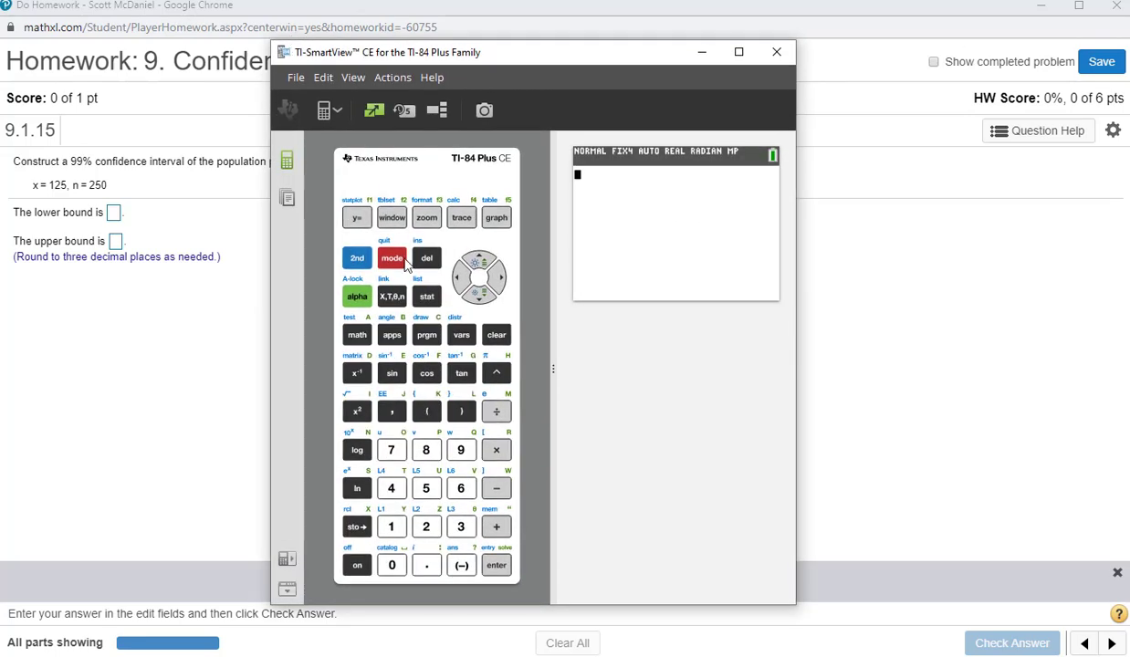
{"action": "left_click", "coordinate": [428, 301]}
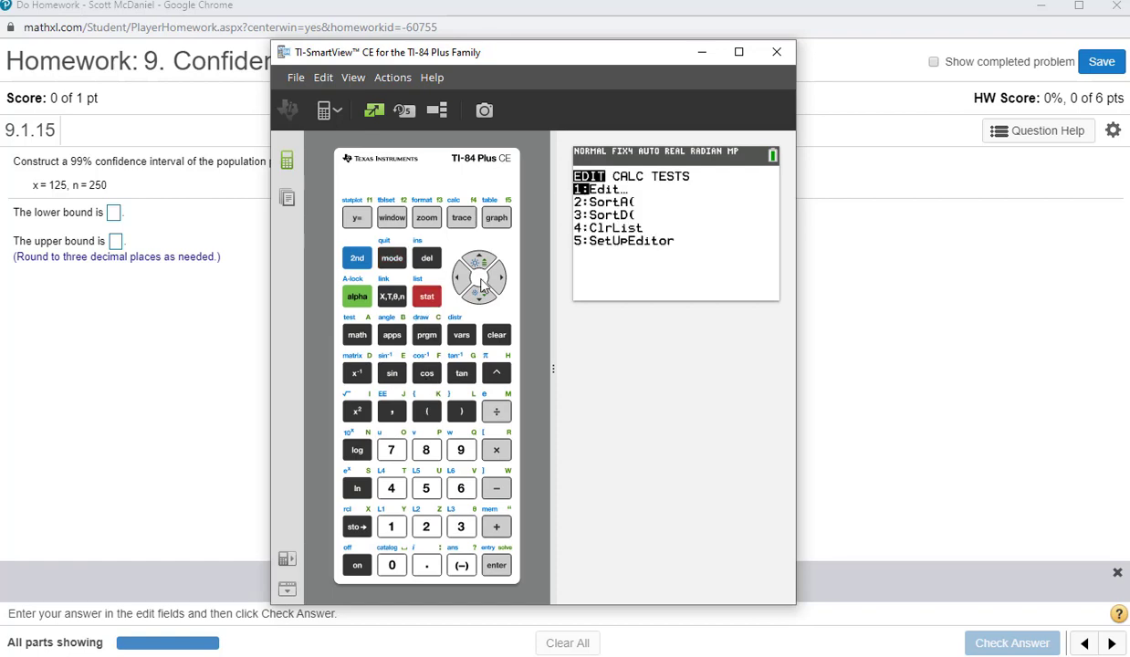
{"action": "left_click", "coordinate": [459, 277]}
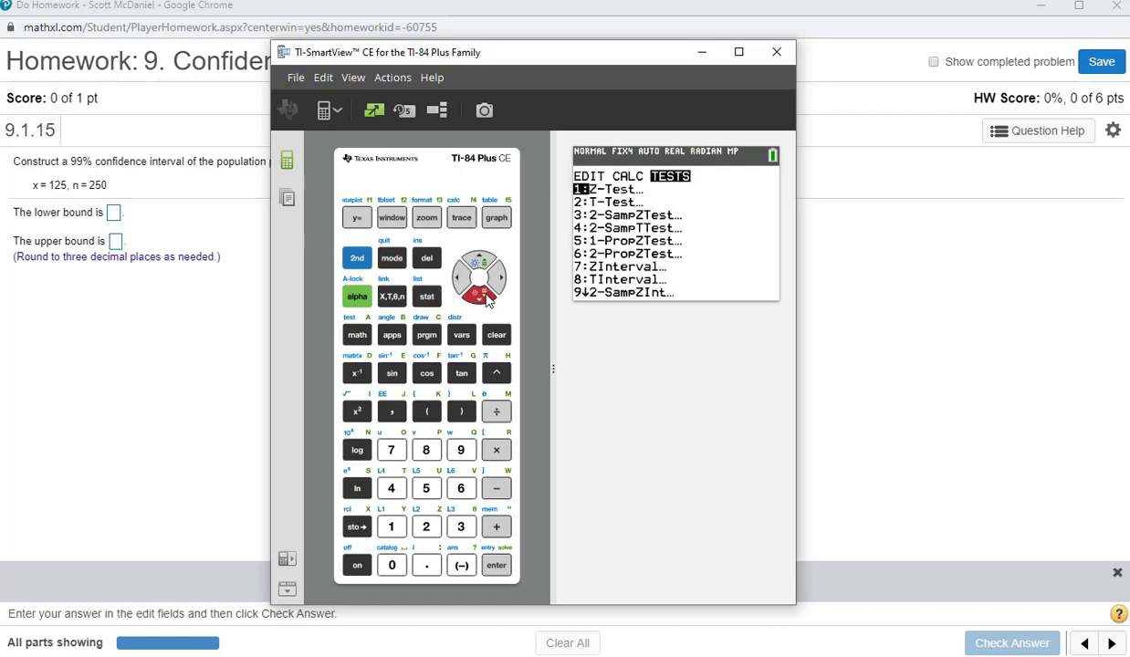
{"action": "left_click", "coordinate": [486, 295]}
{"action": "left_click", "coordinate": [485, 295]}
{"action": "left_click", "coordinate": [486, 295]}
{"action": "left_click", "coordinate": [486, 295]}
{"action": "left_click", "coordinate": [486, 295]}
{"action": "left_click", "coordinate": [486, 295]}
{"action": "left_click", "coordinate": [485, 294]}
{"action": "left_click", "coordinate": [486, 295]}
{"action": "left_click", "coordinate": [486, 295]}
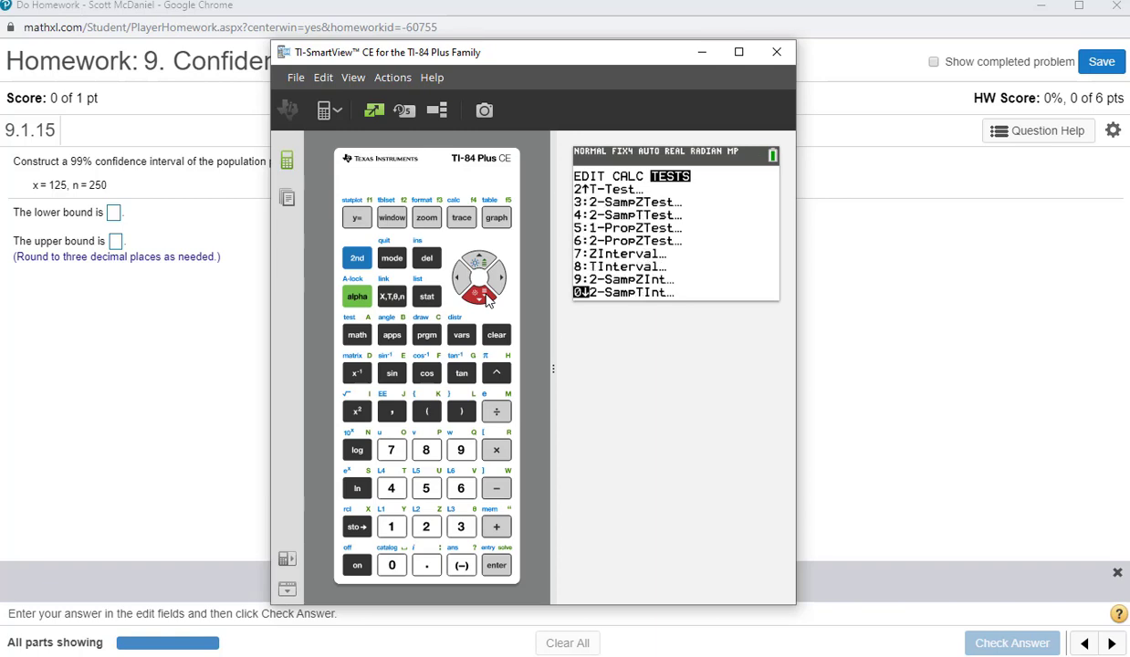
{"action": "left_click", "coordinate": [485, 295]}
{"action": "left_click", "coordinate": [485, 295]}
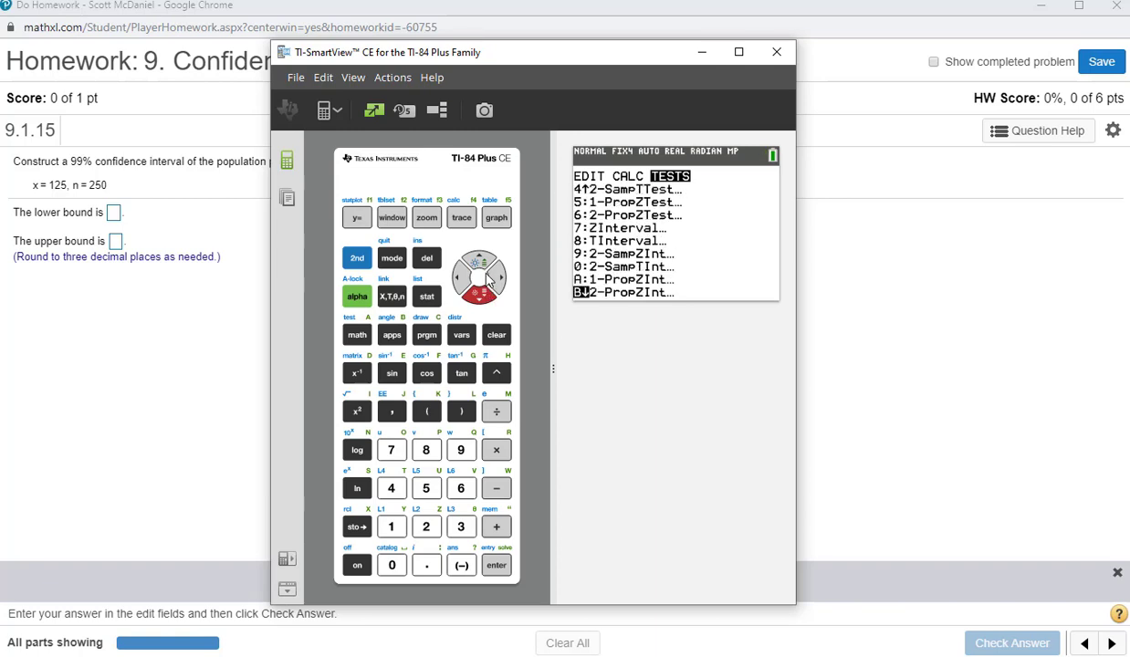
{"action": "left_click", "coordinate": [475, 262]}
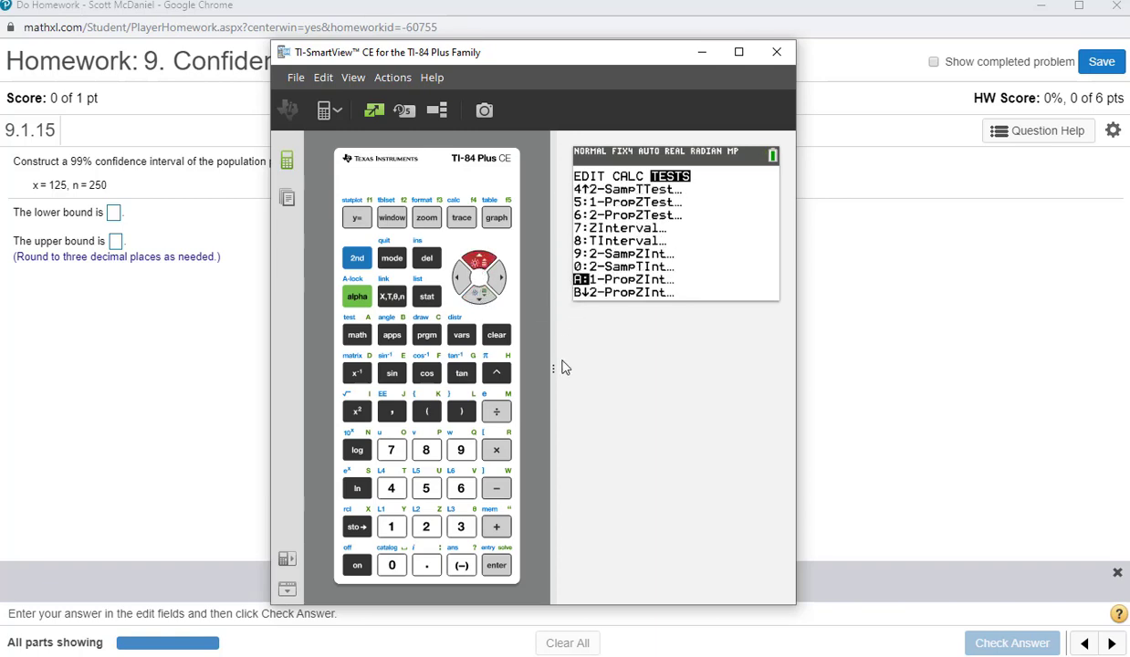
{"action": "left_click", "coordinate": [496, 566]}
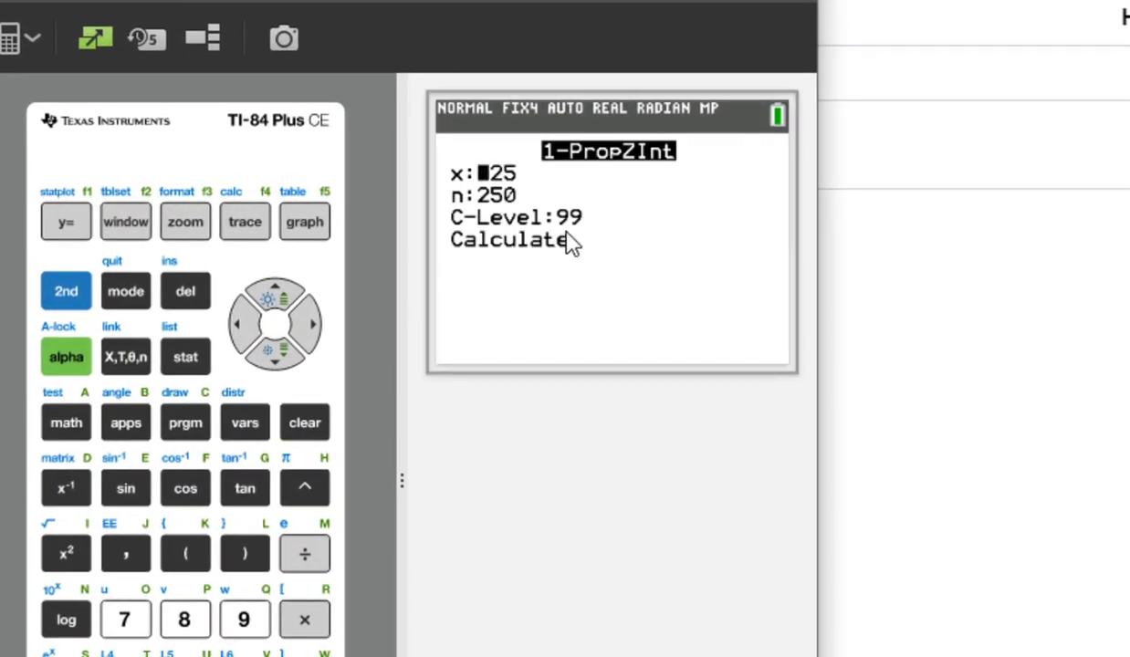
Step: Calculate the one-proportion Z interval with x = 125, n = 250 and a confidence level of 99
{"action": "left_click", "coordinate": [288, 357]}
{"action": "left_click", "coordinate": [289, 357]}
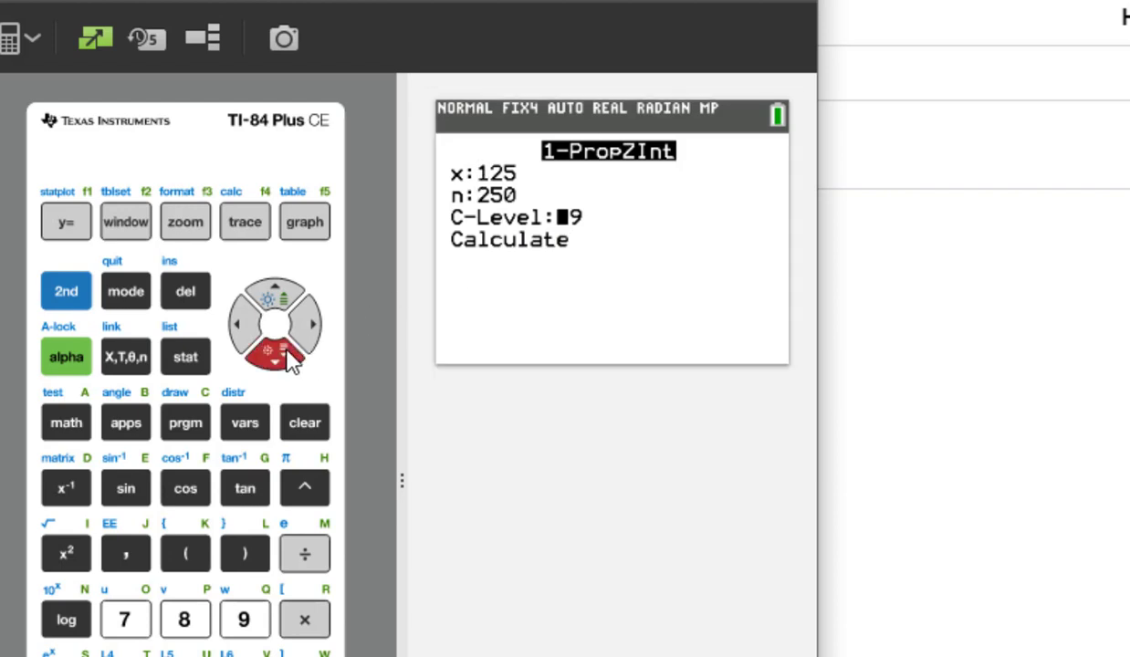
{"action": "left_click", "coordinate": [288, 357]}
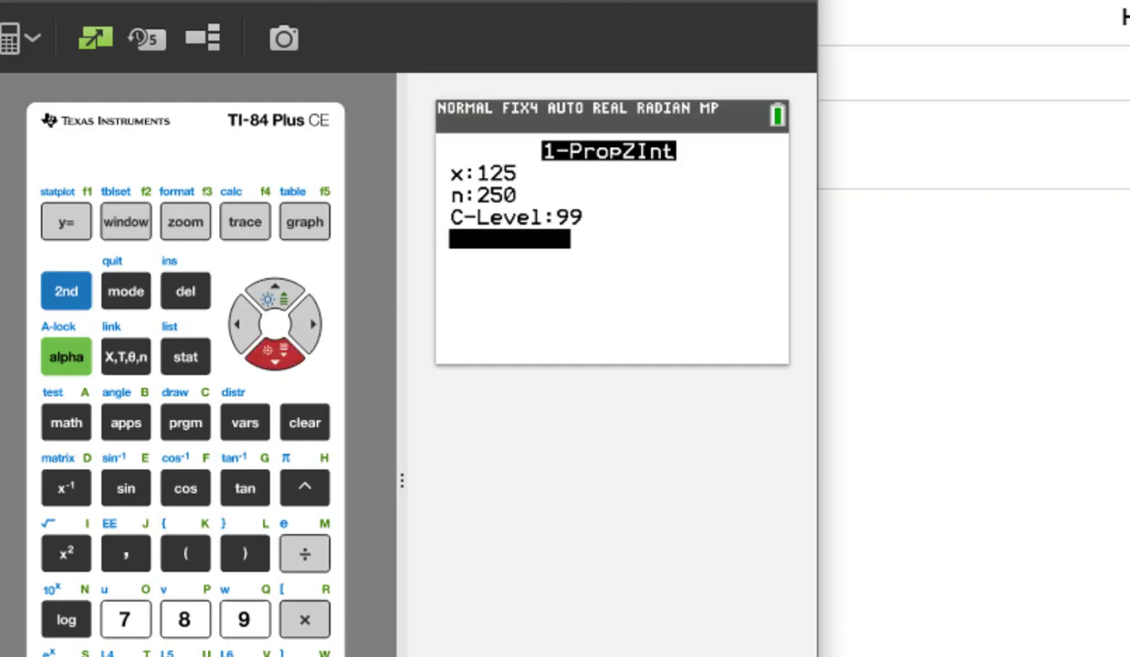
{"action": "key", "text": "Return"}
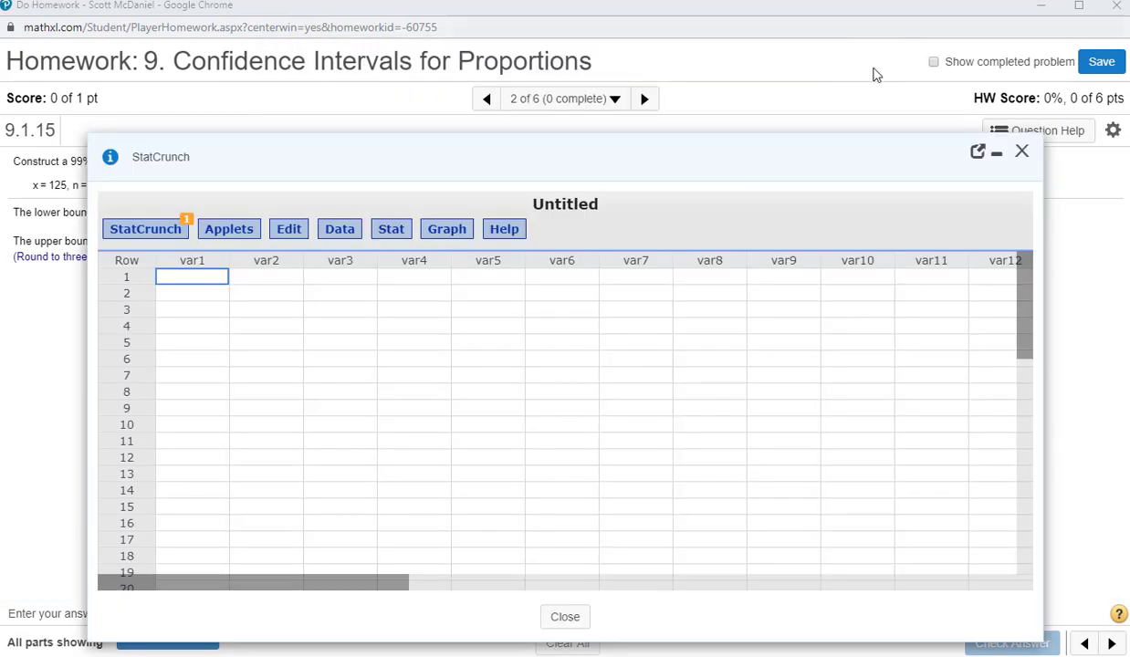
Step: In StatCrunch, open the Normal calculator and set the mean to .5 and the standard deviation to .0316
{"action": "left_click", "coordinate": [387, 235]}
{"action": "mouse_move", "coordinate": [399, 255]}
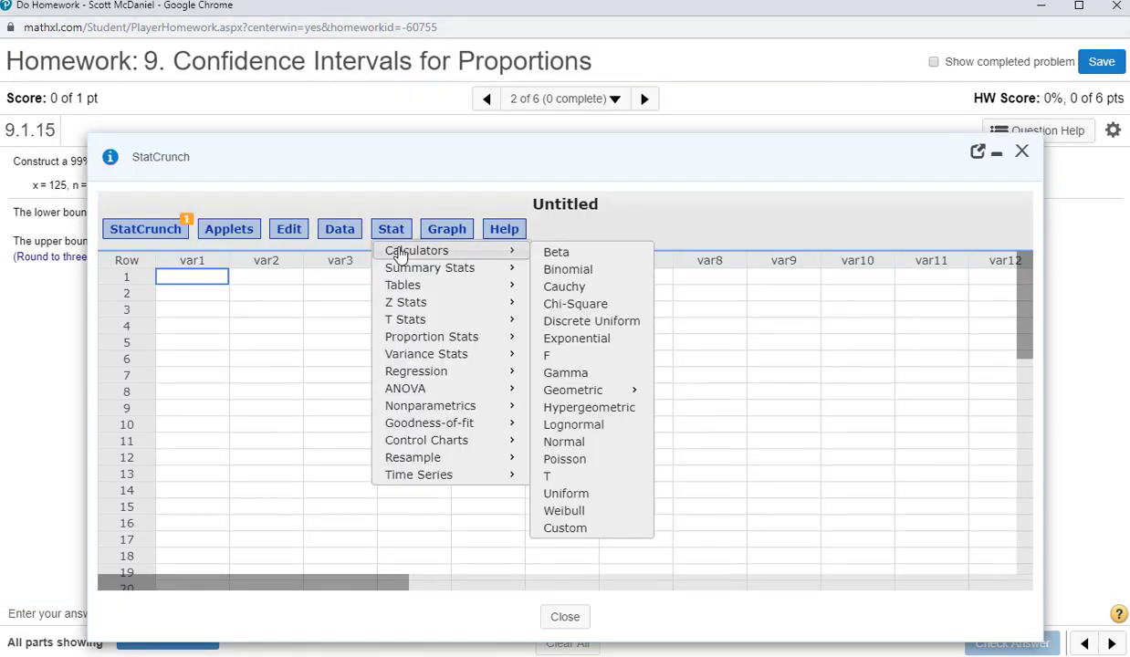
{"action": "left_click", "coordinate": [589, 447]}
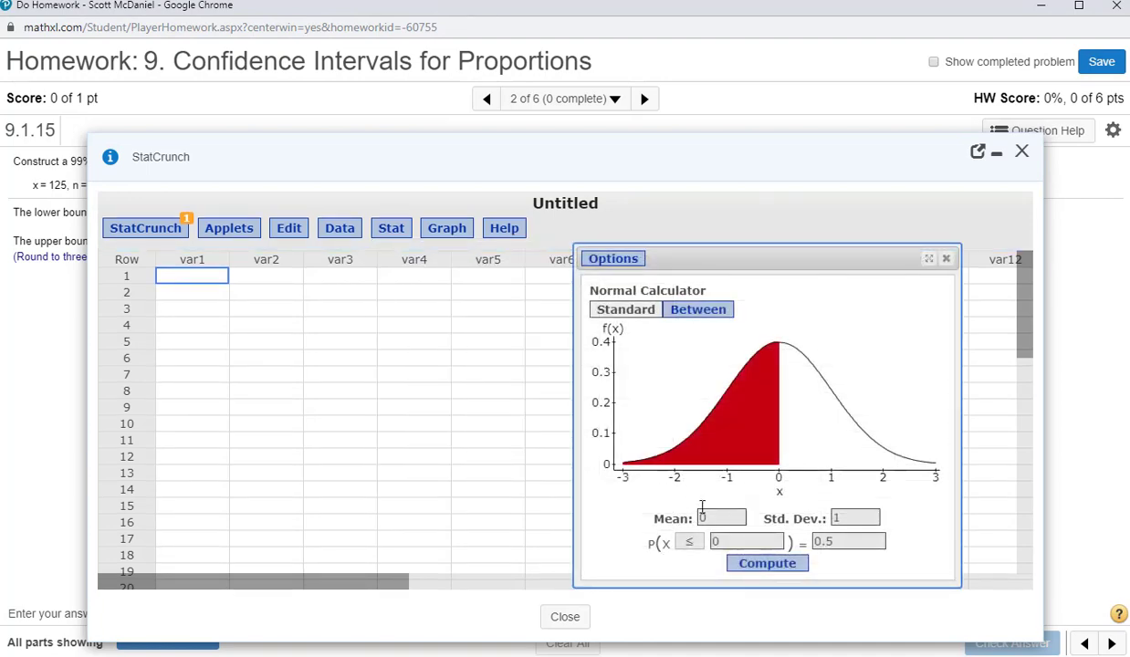
{"action": "double_click", "coordinate": [710, 517]}
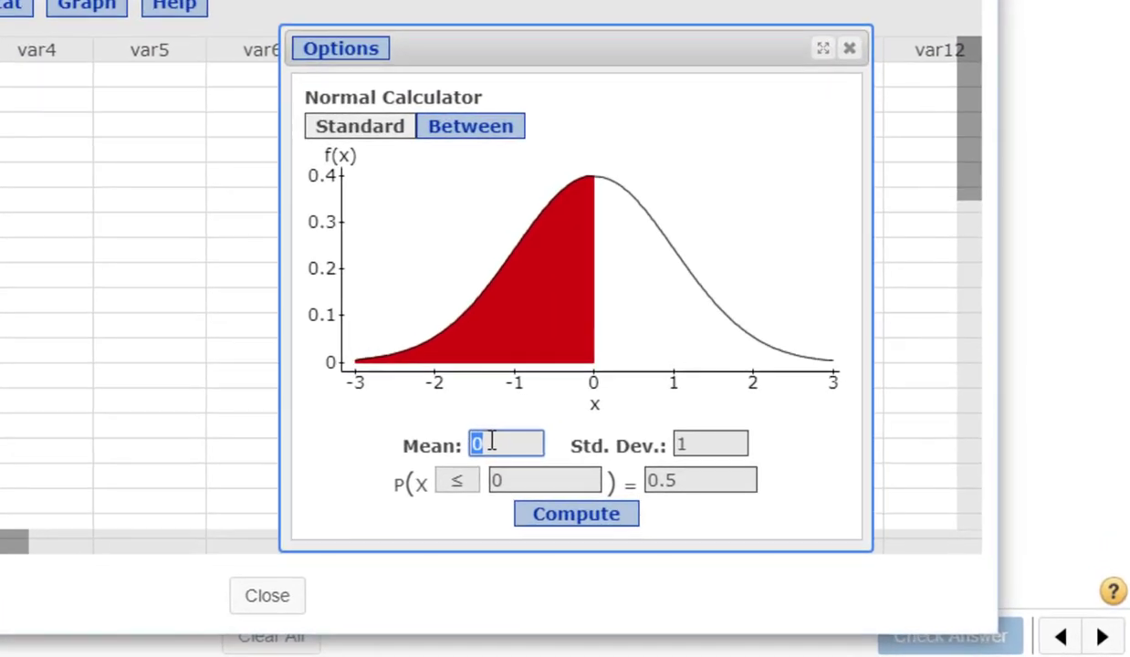
{"action": "type", "text": ".5"}
{"action": "key", "text": "Tab"}
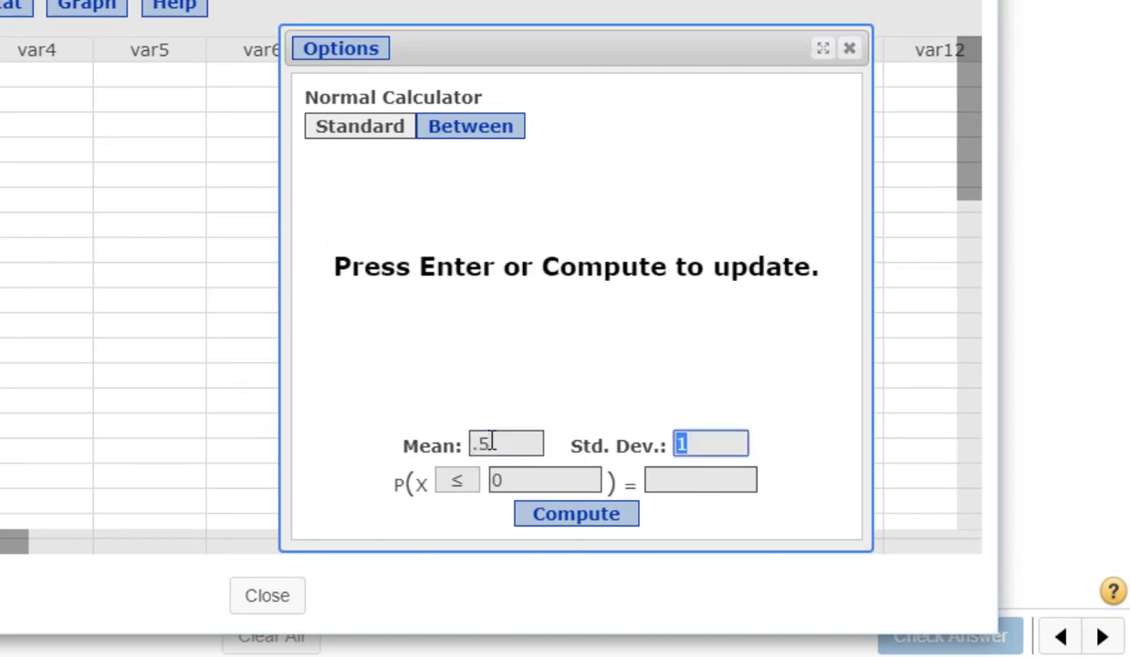
{"action": "type", "text": ".0316"}
{"action": "key", "text": "Tab"}
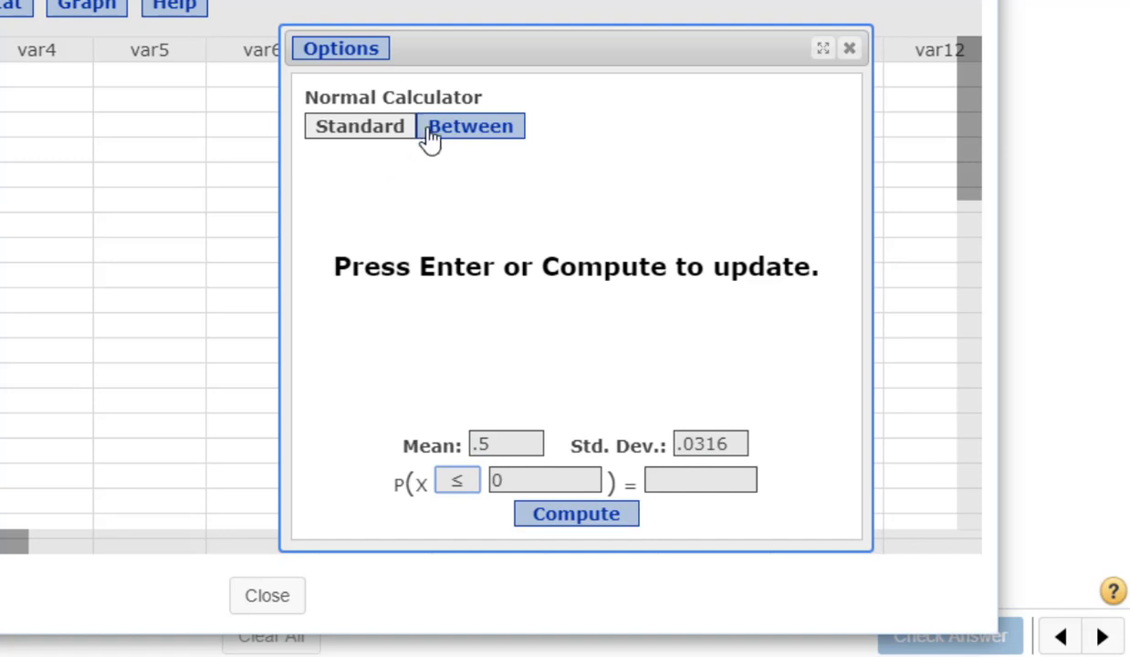
Step: Switch the Normal calculator to Between mode and compute the bounds for a central probability of .99
{"action": "left_click", "coordinate": [468, 130]}
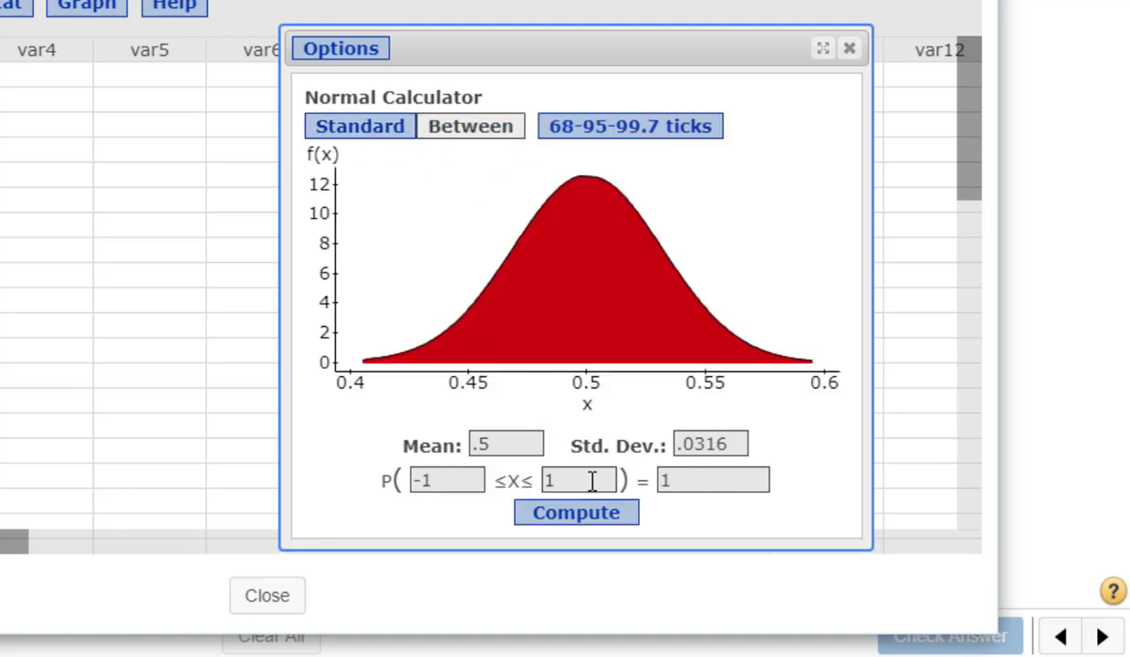
{"action": "double_click", "coordinate": [716, 477]}
{"action": "key", "text": "BackSpace"}
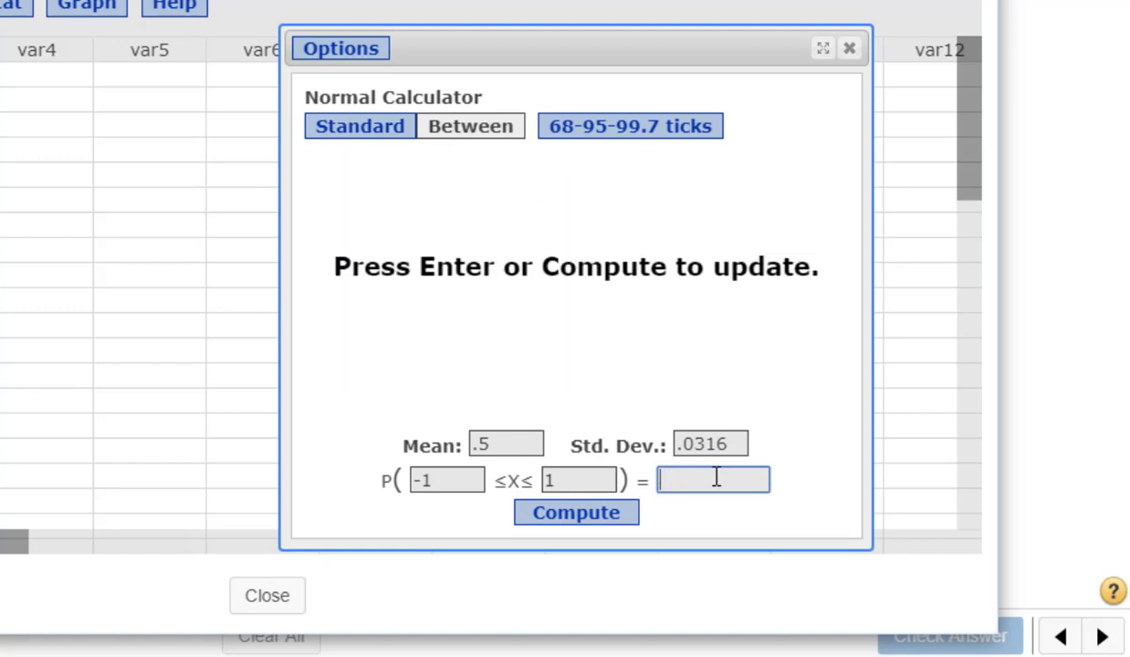
{"action": "type", "text": ".99"}
{"action": "left_click", "coordinate": [607, 517]}
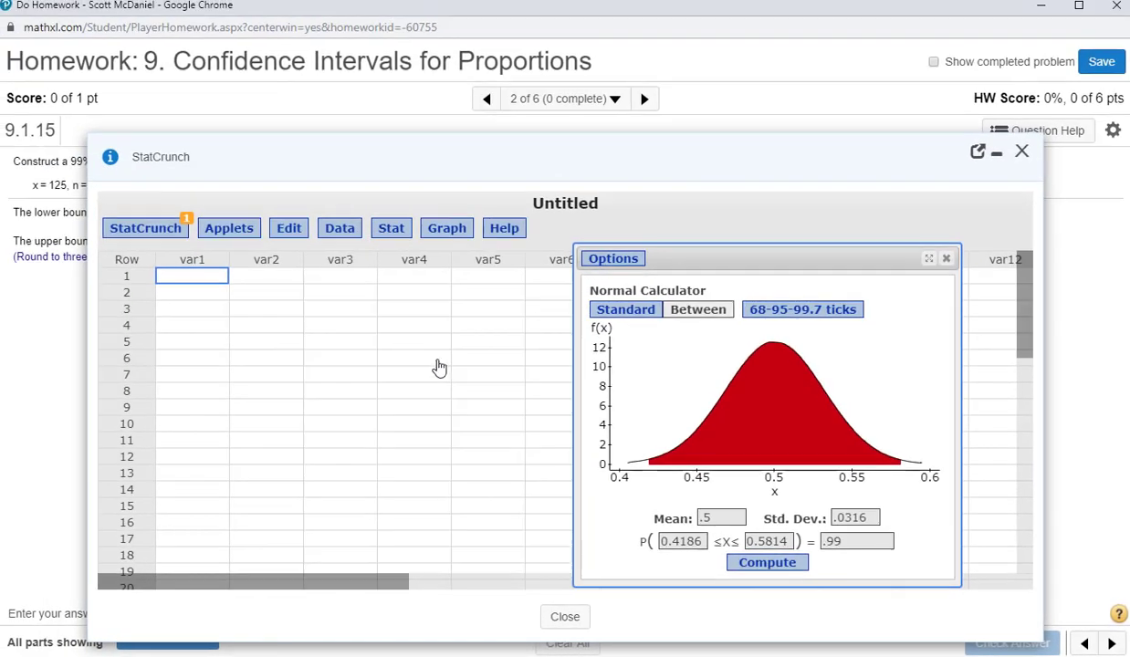
Step: Open the one-sample proportion analysis from summary data and enter 125 successes and 250 observations
{"action": "left_click", "coordinate": [391, 230]}
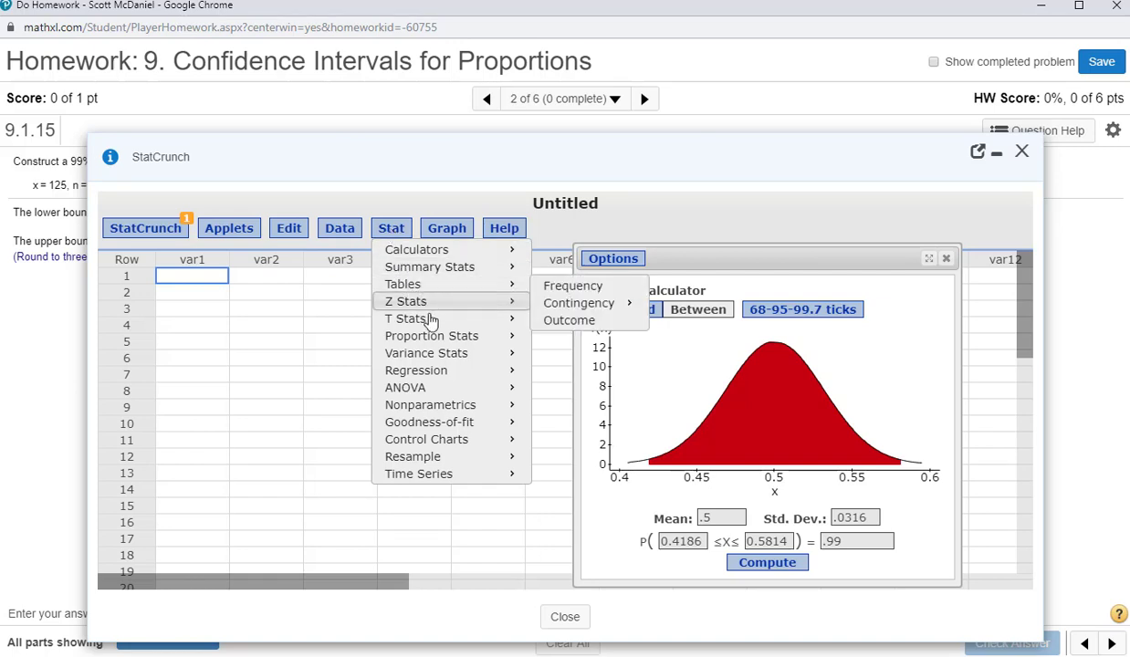
{"action": "mouse_move", "coordinate": [432, 319]}
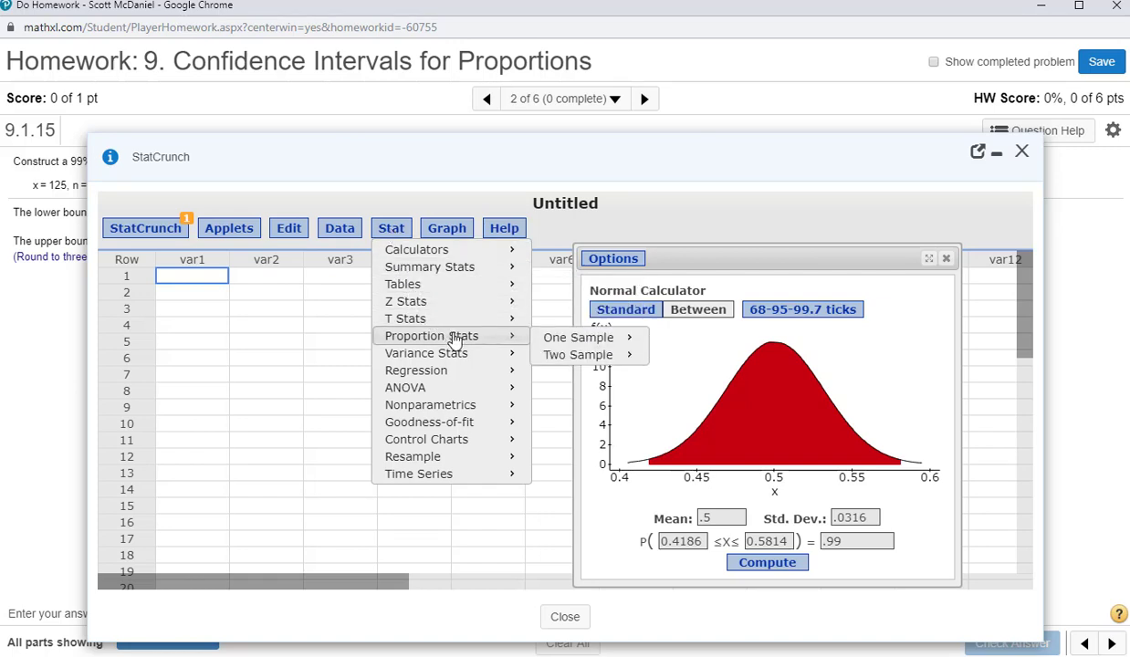
{"action": "mouse_move", "coordinate": [584, 342]}
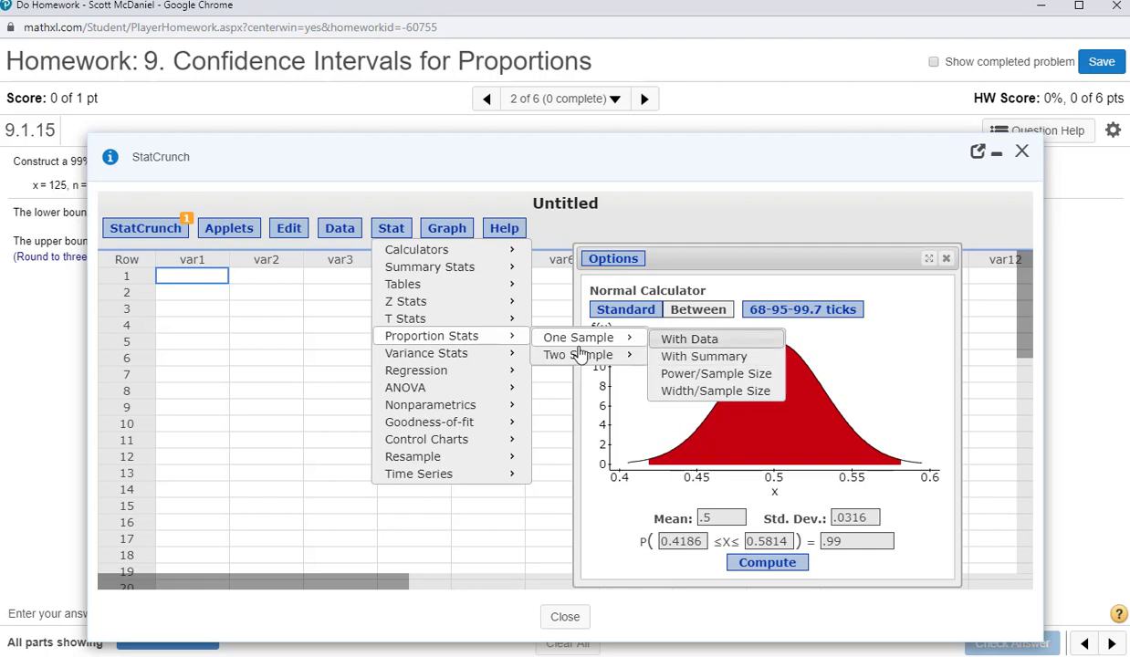
{"action": "mouse_move", "coordinate": [515, 324]}
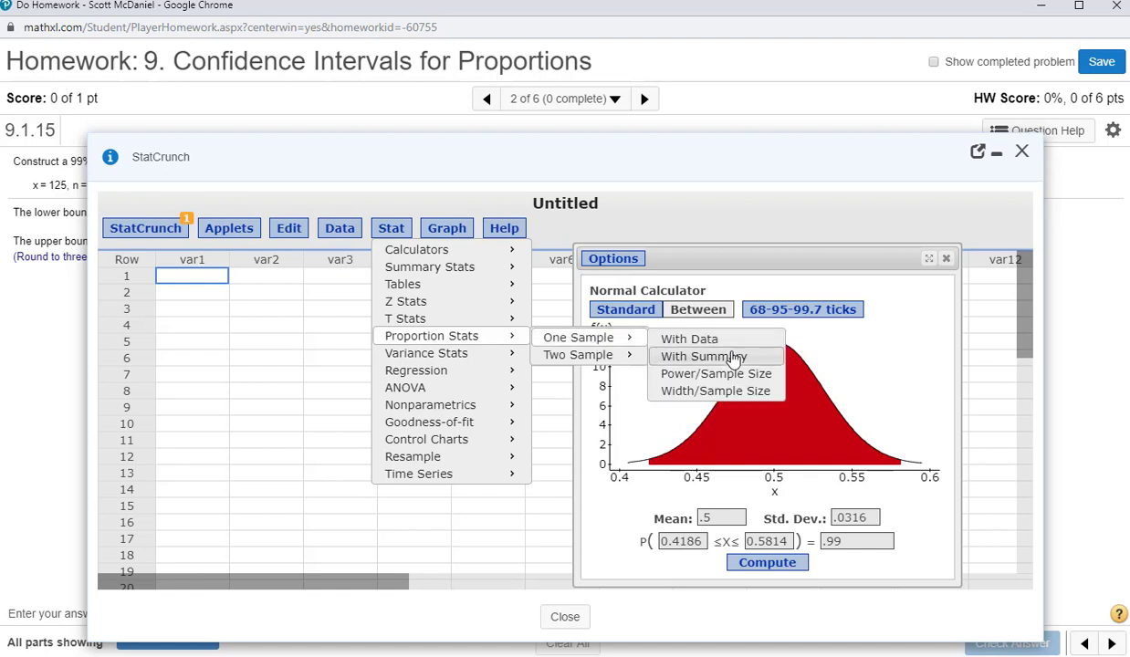
{"action": "left_click", "coordinate": [733, 359]}
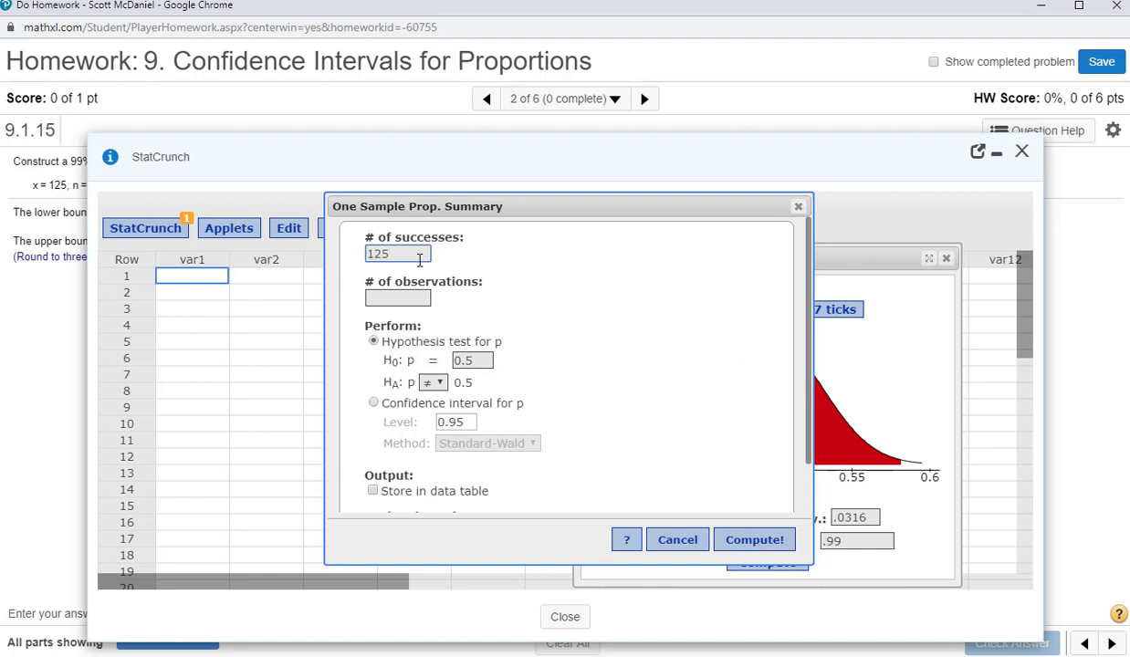
{"action": "key", "text": "Tab"}
{"action": "type", "text": "2"}
Step: Choose a confidence interval for p at level 0.99 with the Standard-Wald method and compute it
{"action": "left_click", "coordinate": [373, 403]}
{"action": "left_click", "coordinate": [457, 421]}
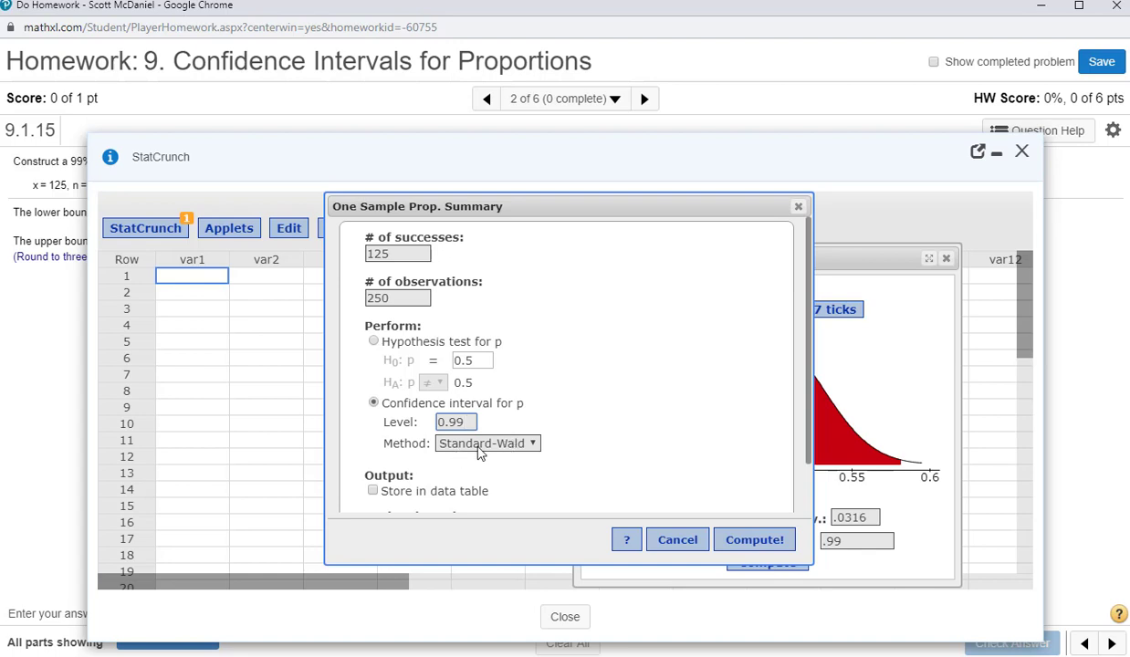
{"action": "scroll", "coordinate": [542, 418], "scroll_direction": "down", "scroll_amount": 1}
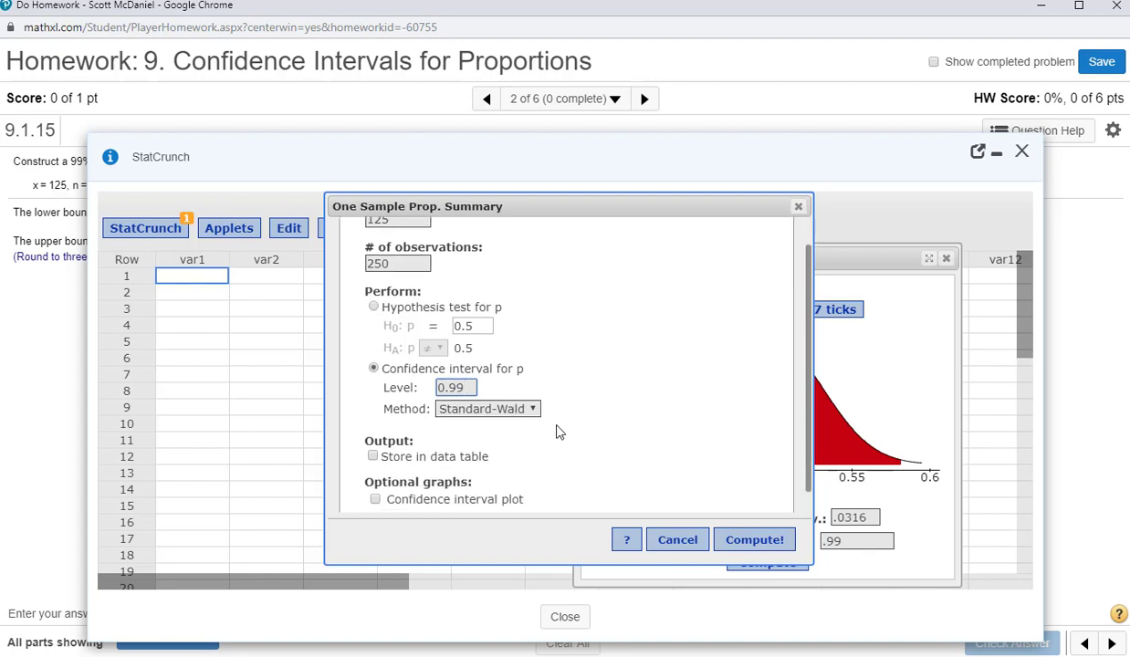
{"action": "left_click", "coordinate": [758, 542]}
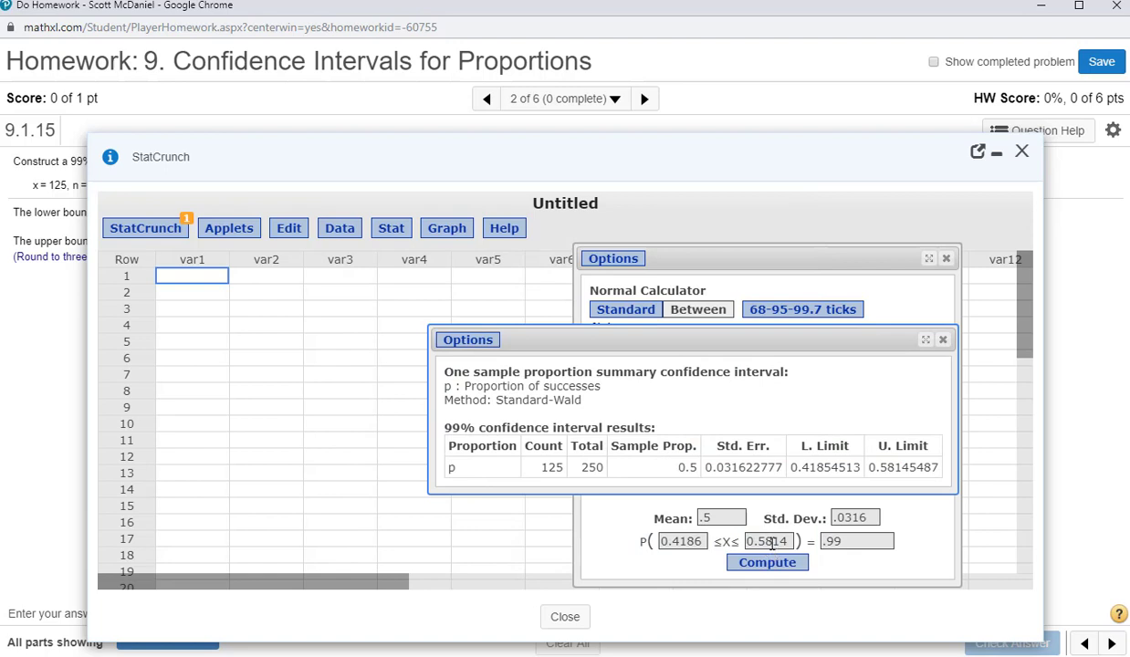